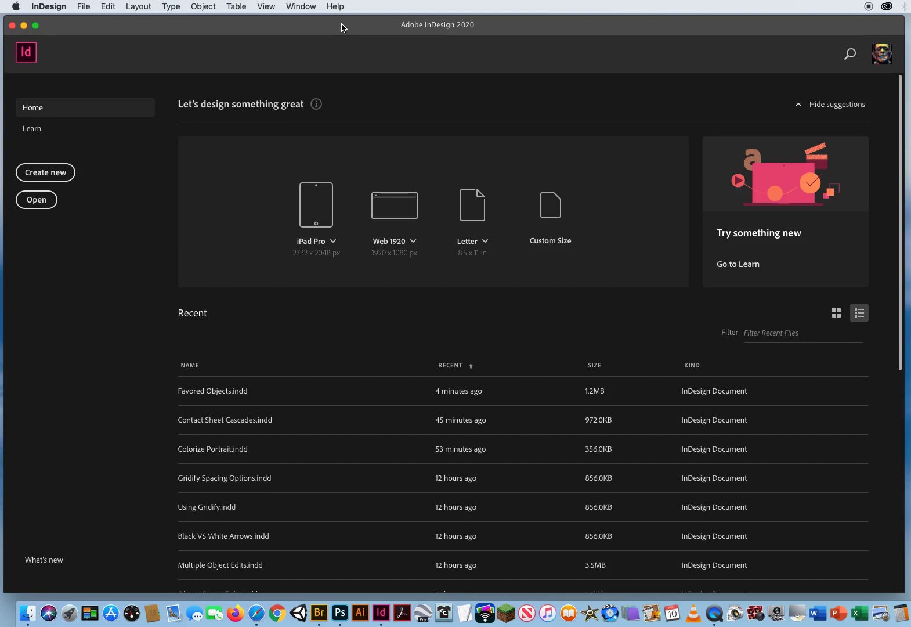
Open Multiple Object Edits.indd from ID CH.4 Placing Graphics > 18 Multiple Edits
{"action": "left_click", "coordinate": [84, 6]}
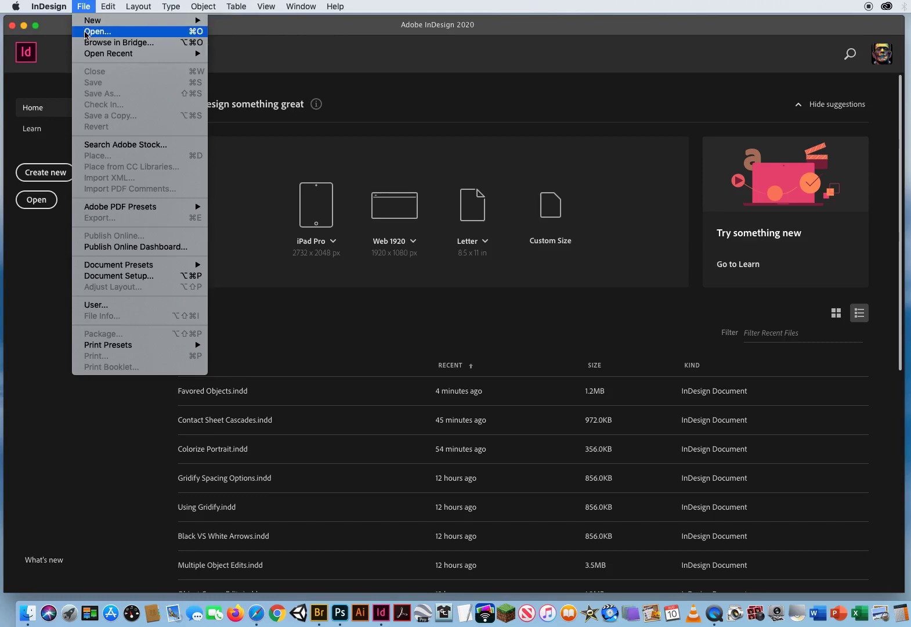
{"action": "left_click", "coordinate": [93, 31]}
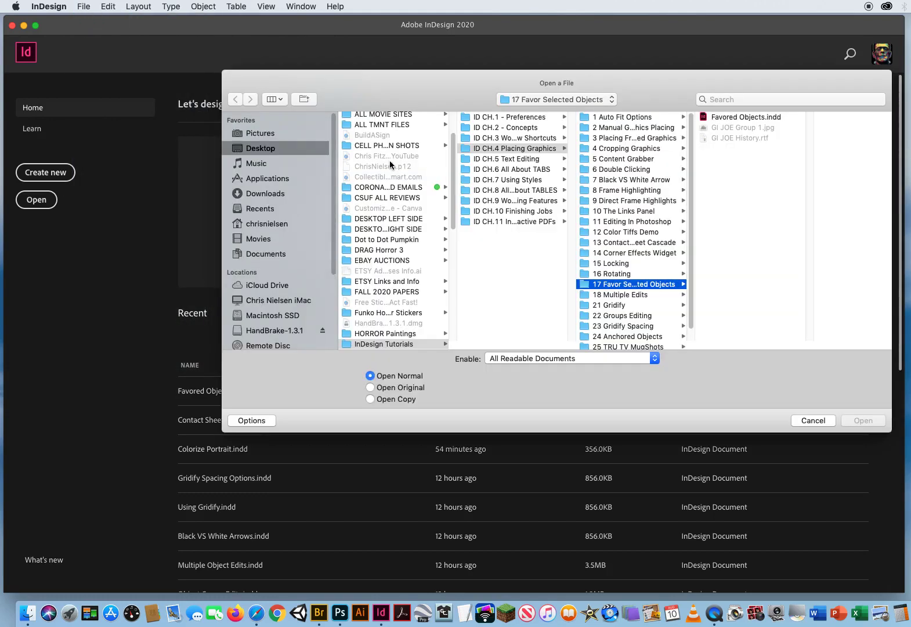
{"action": "left_click", "coordinate": [519, 148]}
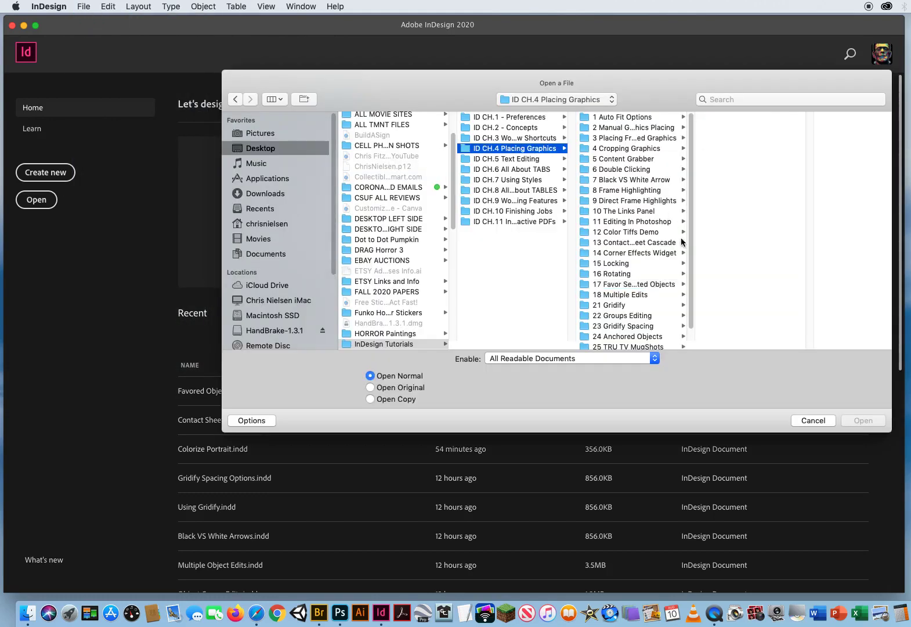
{"action": "left_click", "coordinate": [617, 295]}
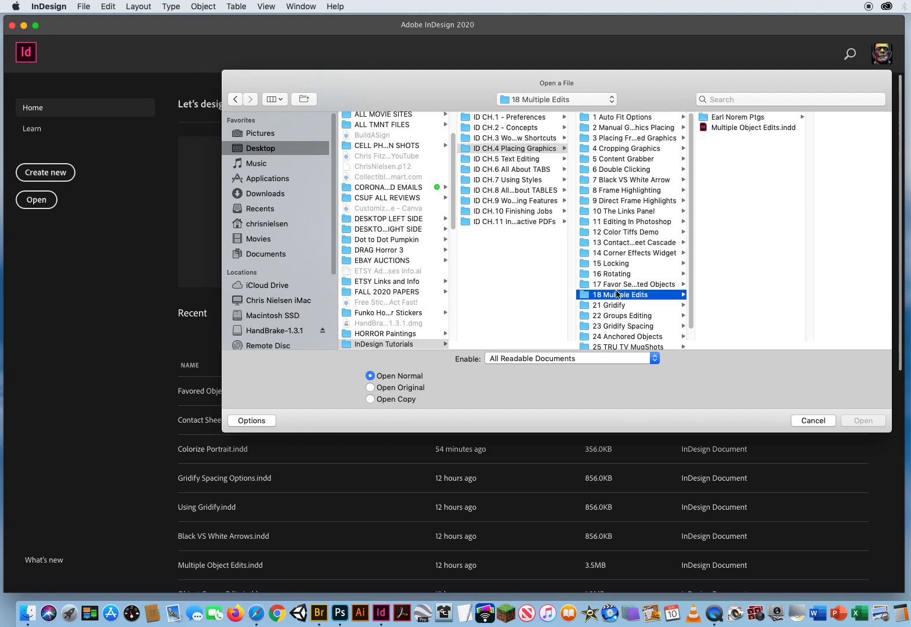
{"action": "left_click", "coordinate": [734, 127]}
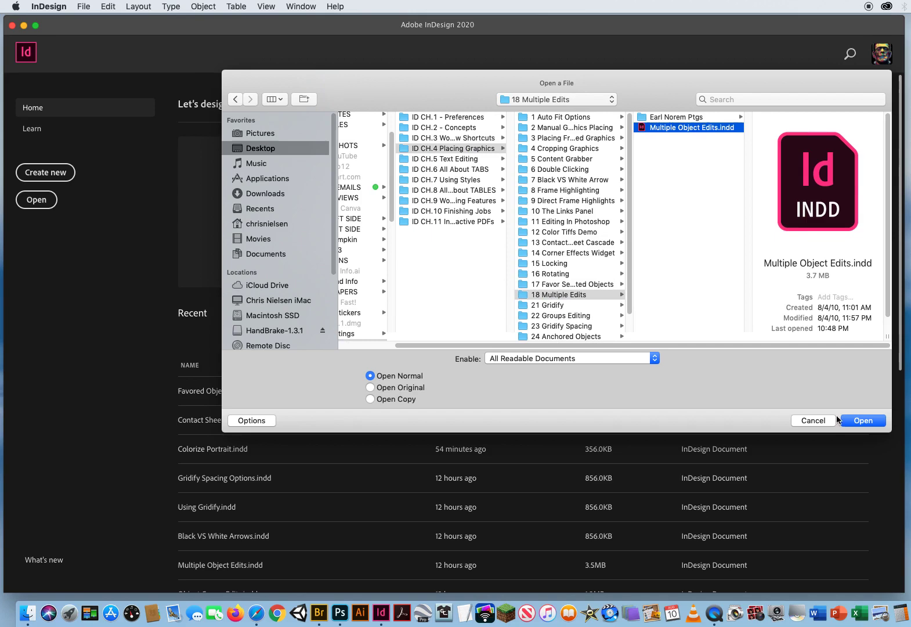
{"action": "left_click", "coordinate": [852, 426]}
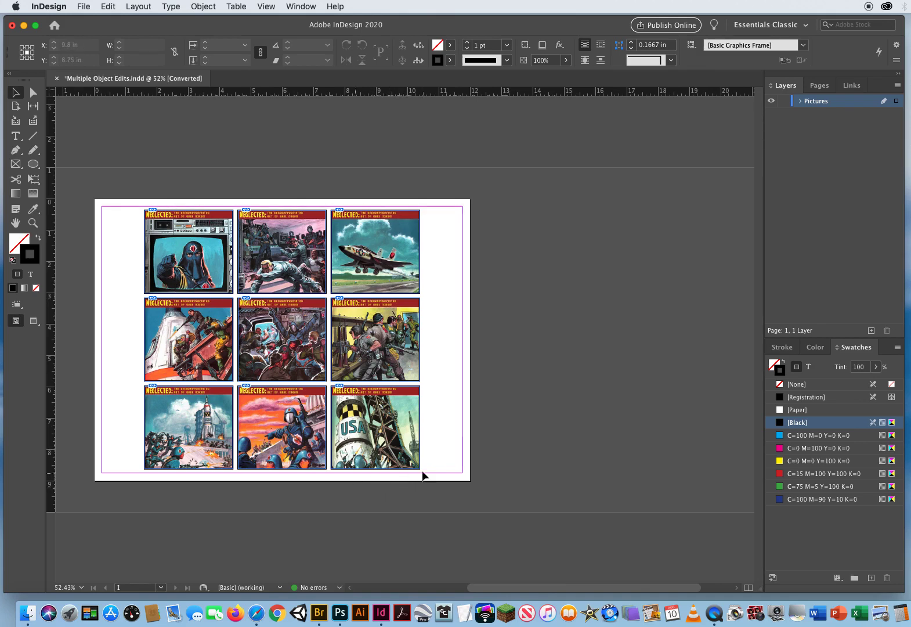
Select all nine frames and squeeze the grid into narrow strips about 2.45 × 6.34 in
{"action": "left_click_drag", "start_coordinate": [354, 478], "coordinate": [459, 477]}
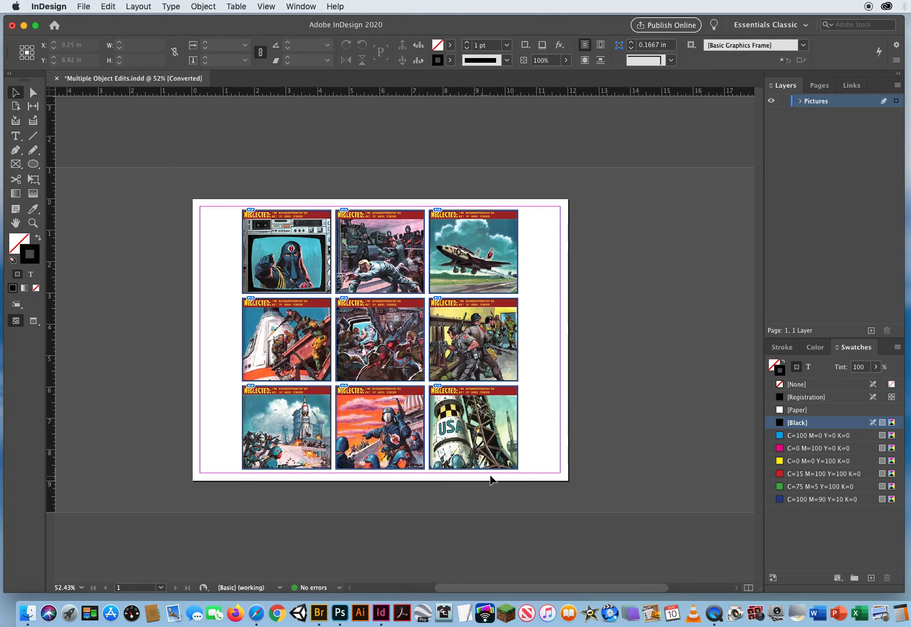
{"action": "left_click_drag", "start_coordinate": [538, 208], "coordinate": [209, 475]}
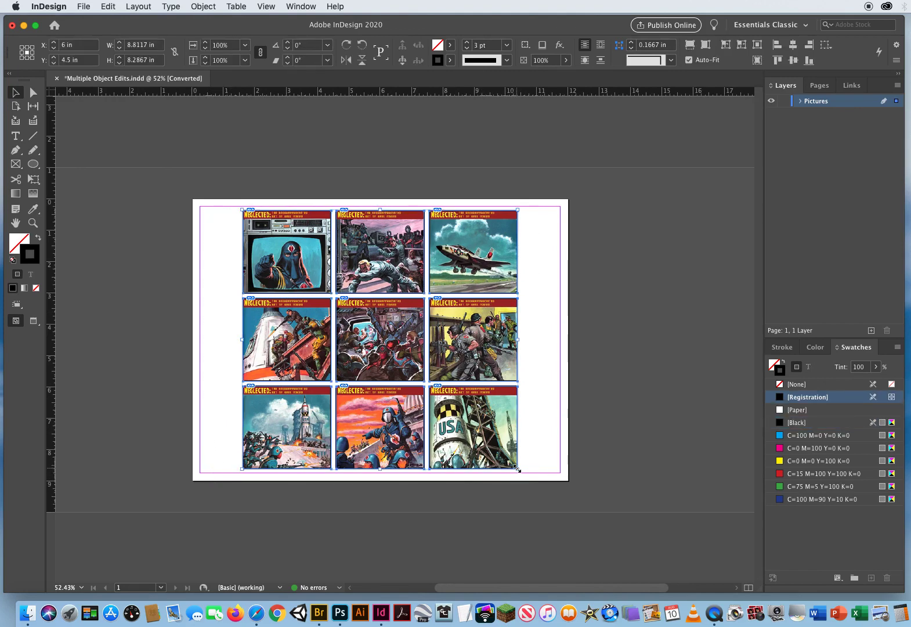
{"action": "left_click_drag", "start_coordinate": [517, 469], "coordinate": [319, 408]}
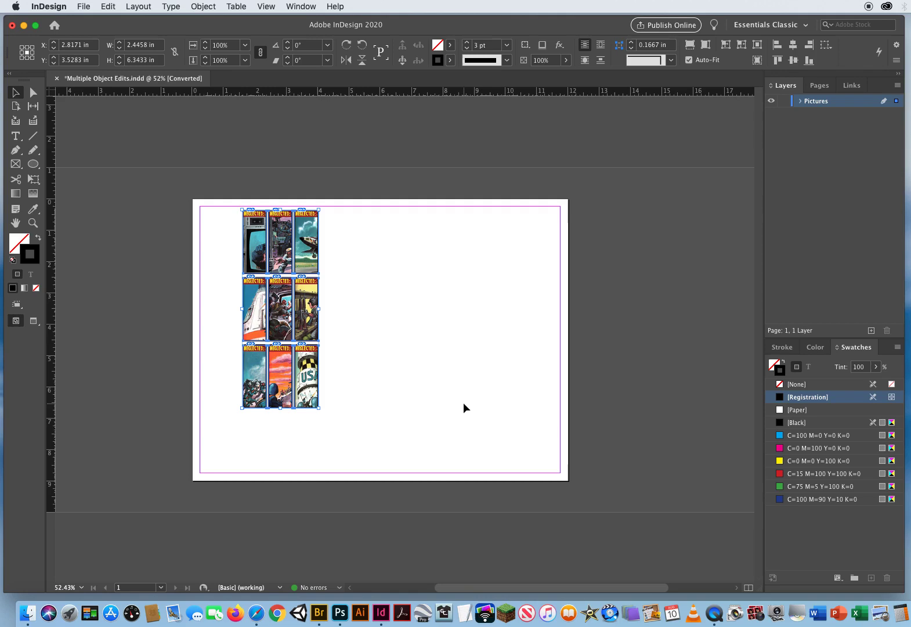
Undo the distorting resize and proportionally scale the grid to 81%, about 7.14 × 6.71 in
{"action": "left_click", "coordinate": [114, 8]}
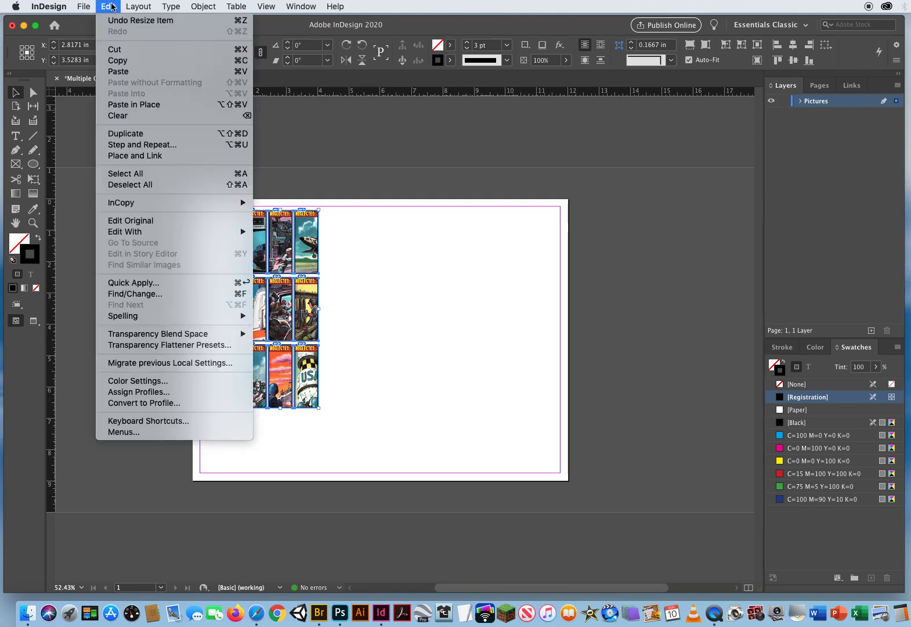
{"action": "left_click", "coordinate": [117, 20]}
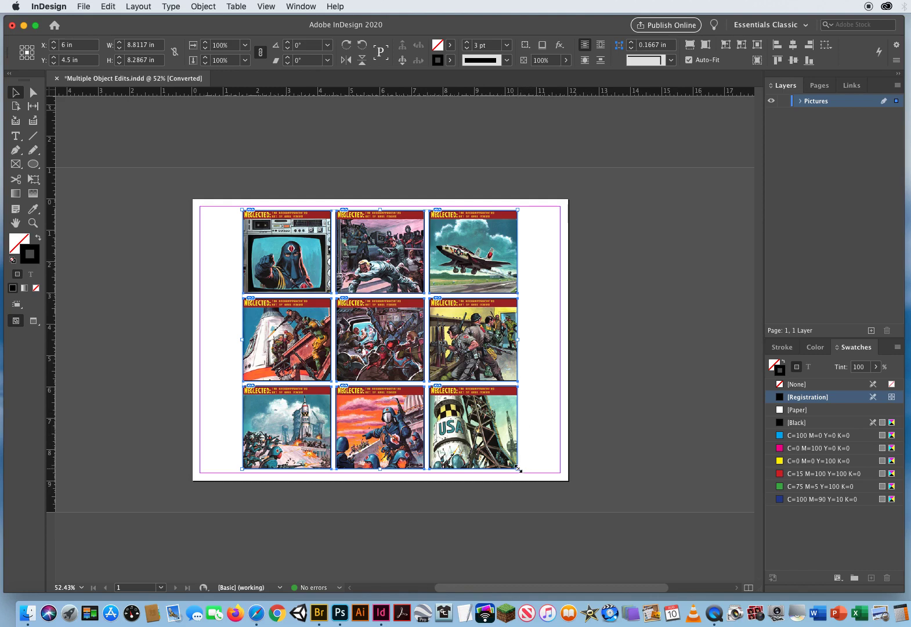
{"action": "left_click_drag", "start_coordinate": [518, 469], "coordinate": [460, 419]}
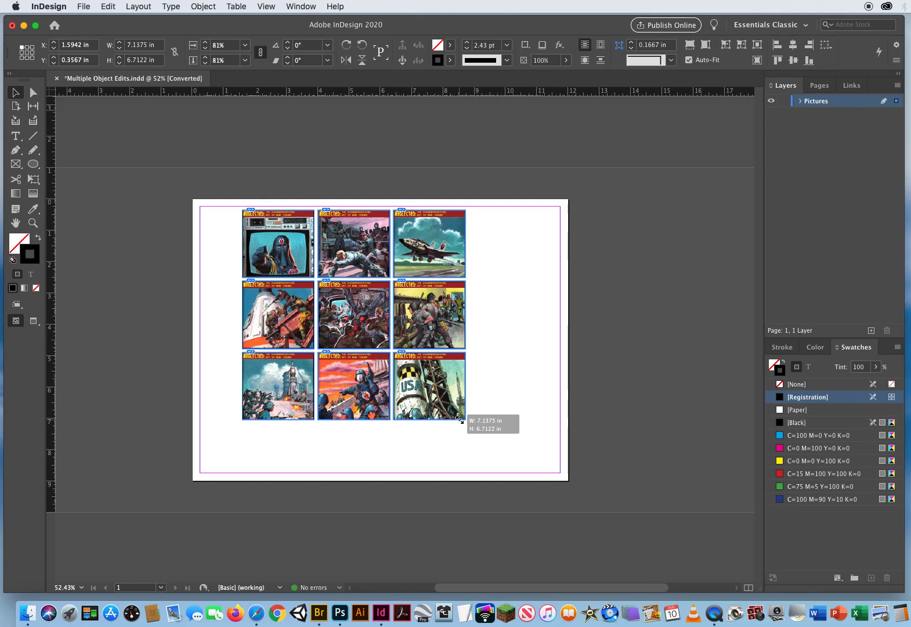
{"action": "left_click_drag", "start_coordinate": [460, 419], "coordinate": [460, 419]}
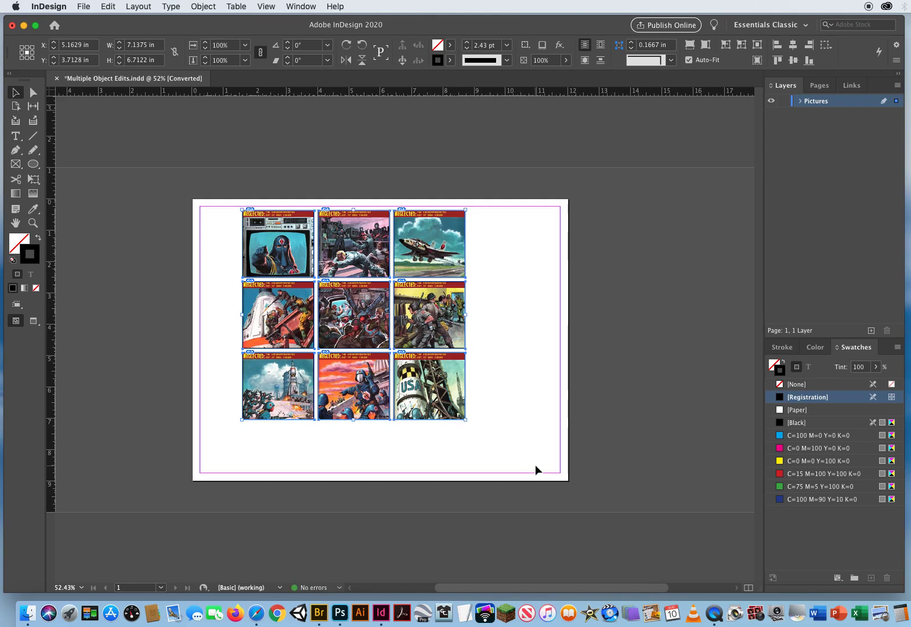
Move the grid toward the upper left and widen the frame gaps, enlarging it to about 8.04 × 7.56 in
{"action": "left_click_drag", "start_coordinate": [374, 329], "coordinate": [352, 339]}
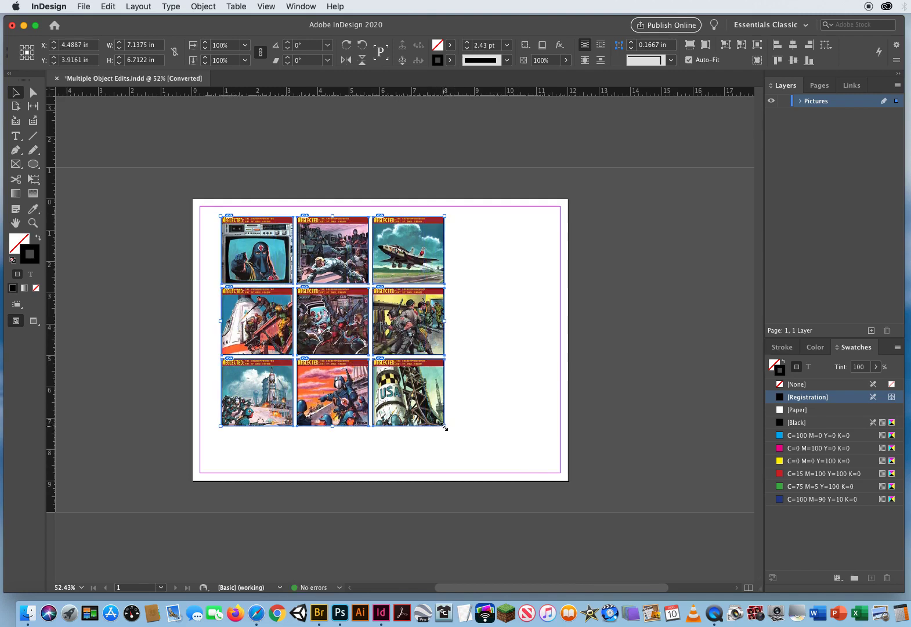
{"action": "left_click_drag", "start_coordinate": [443, 426], "coordinate": [462, 454]}
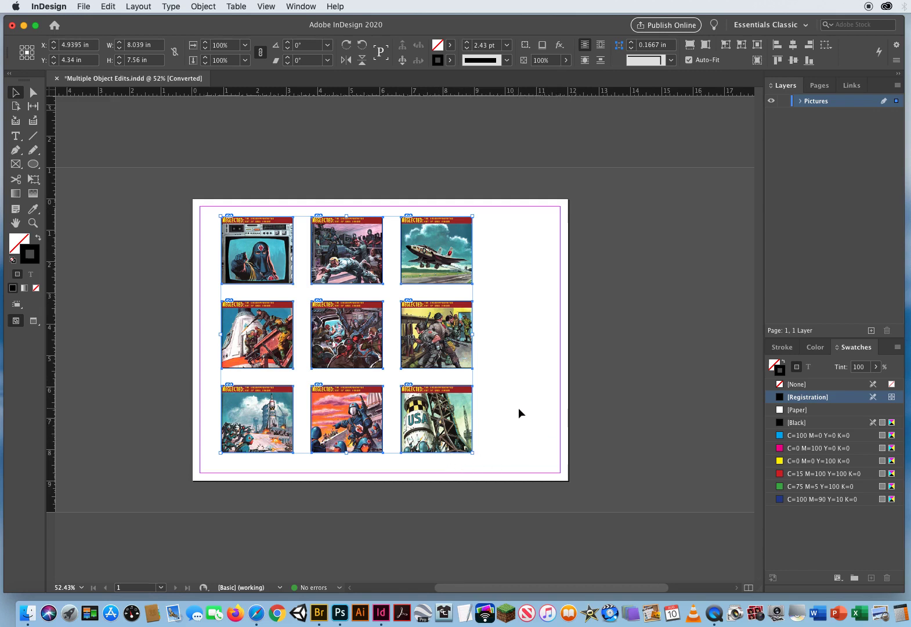
Reselect all nine painting frames and switch to Preview mode without guides
{"action": "left_click", "coordinate": [524, 317]}
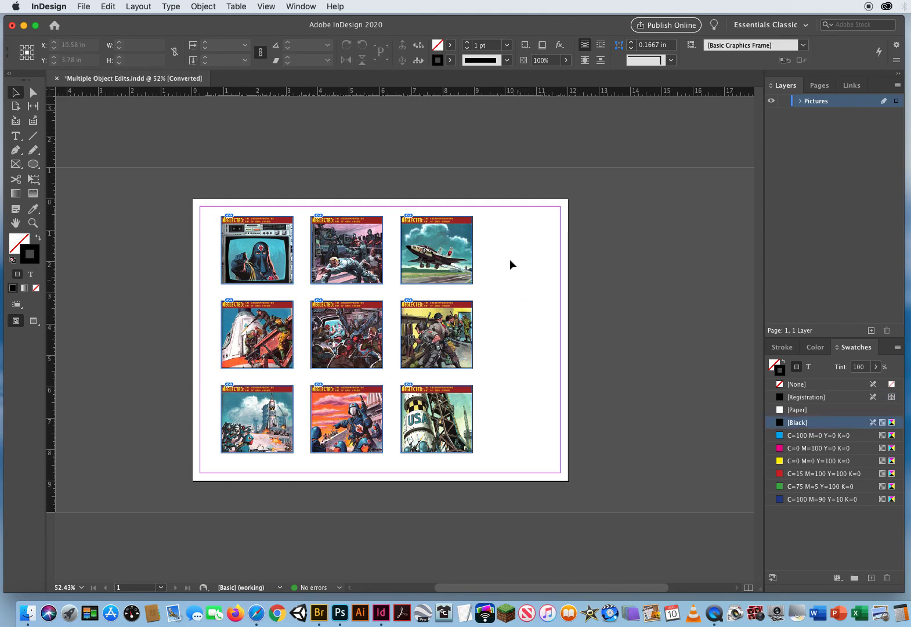
{"action": "left_click", "coordinate": [468, 233]}
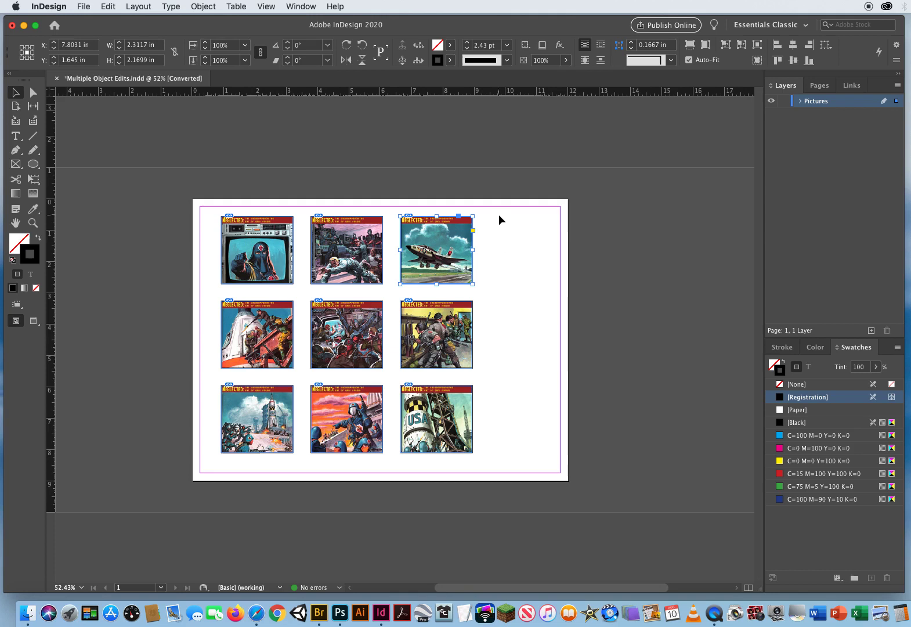
{"action": "left_click_drag", "start_coordinate": [499, 214], "coordinate": [207, 462]}
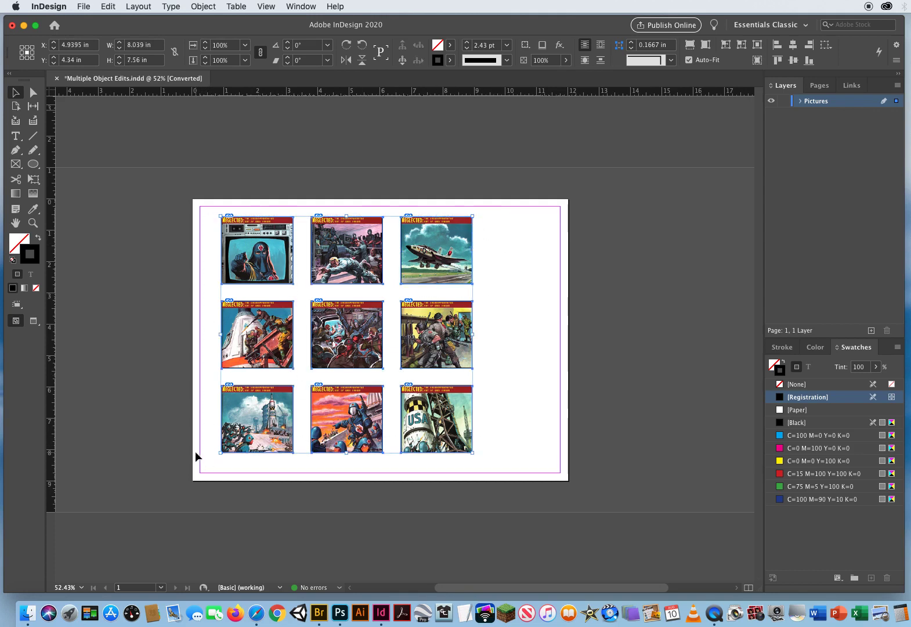
{"action": "key", "text": "w"}
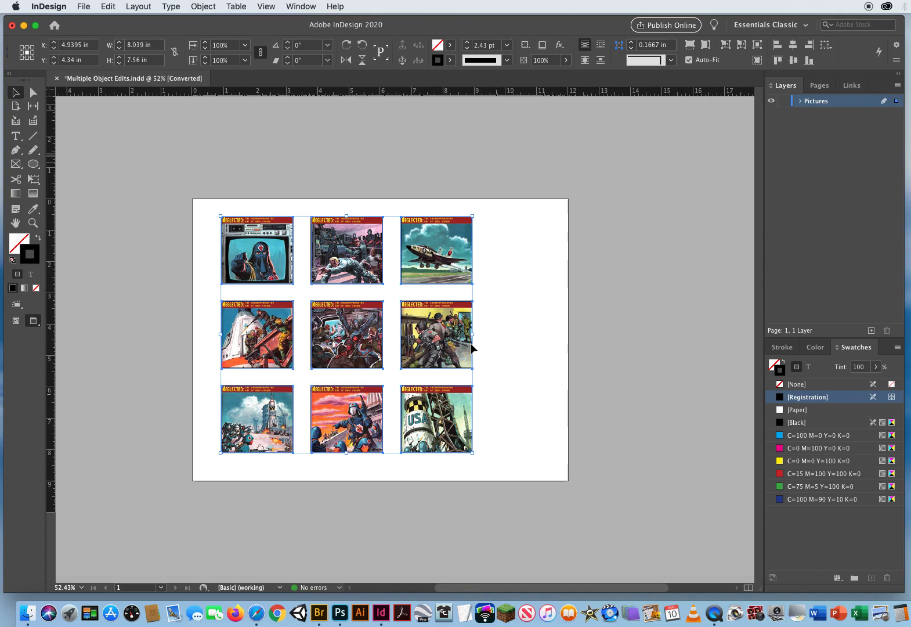
Open Corner Options for the nine frames with Preview on and all corners linked at 0.1667 in
{"action": "left_click", "coordinate": [203, 7]}
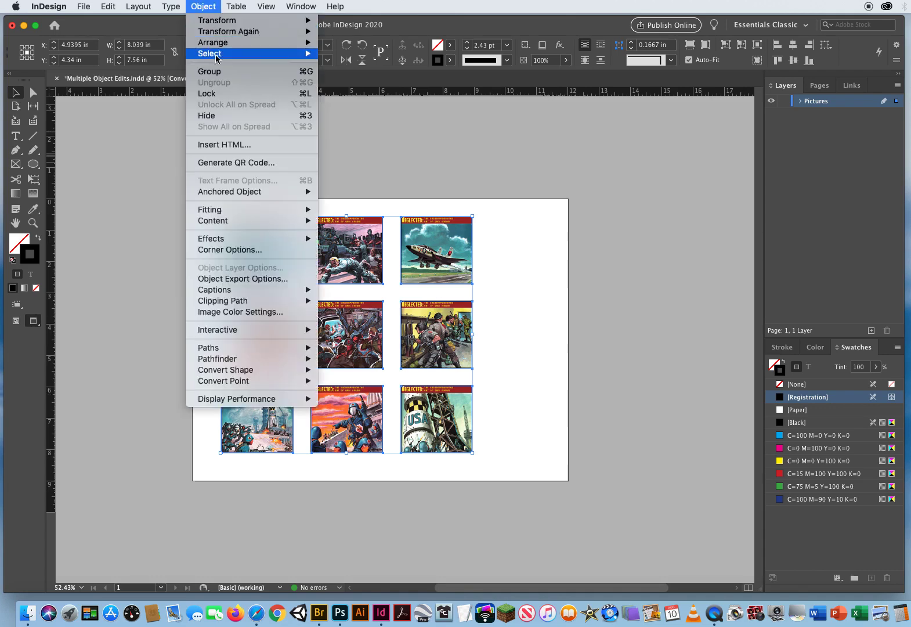
{"action": "left_click", "coordinate": [229, 250]}
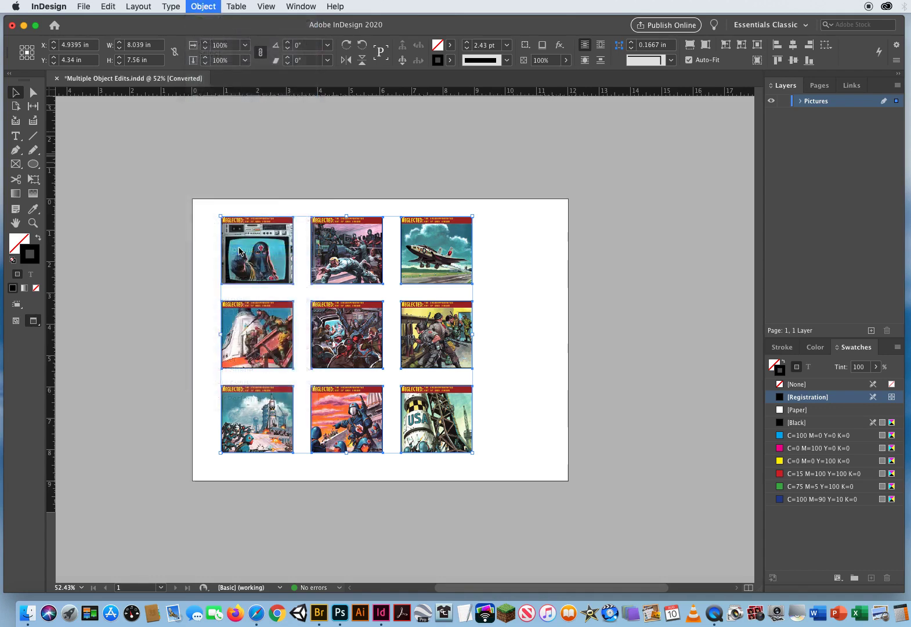
{"action": "left_click_drag", "start_coordinate": [588, 267], "coordinate": [559, 167]}
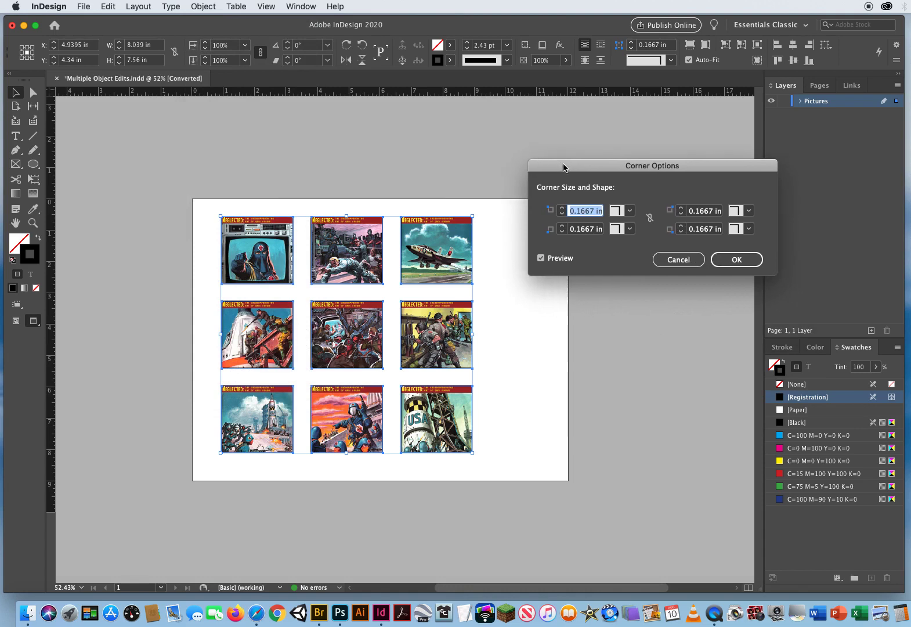
{"action": "left_click", "coordinate": [537, 255]}
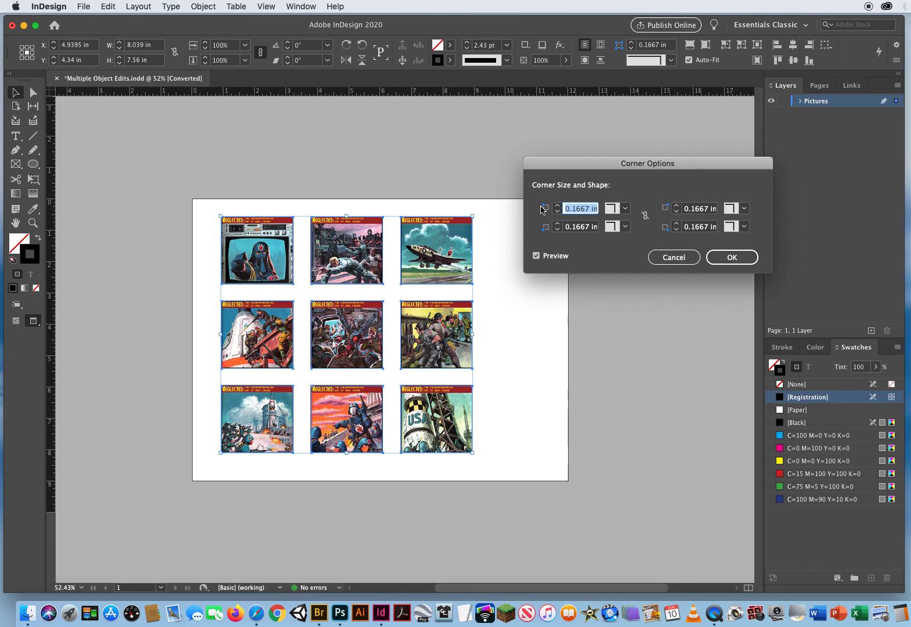
{"action": "left_click_drag", "start_coordinate": [562, 162], "coordinate": [535, 144]}
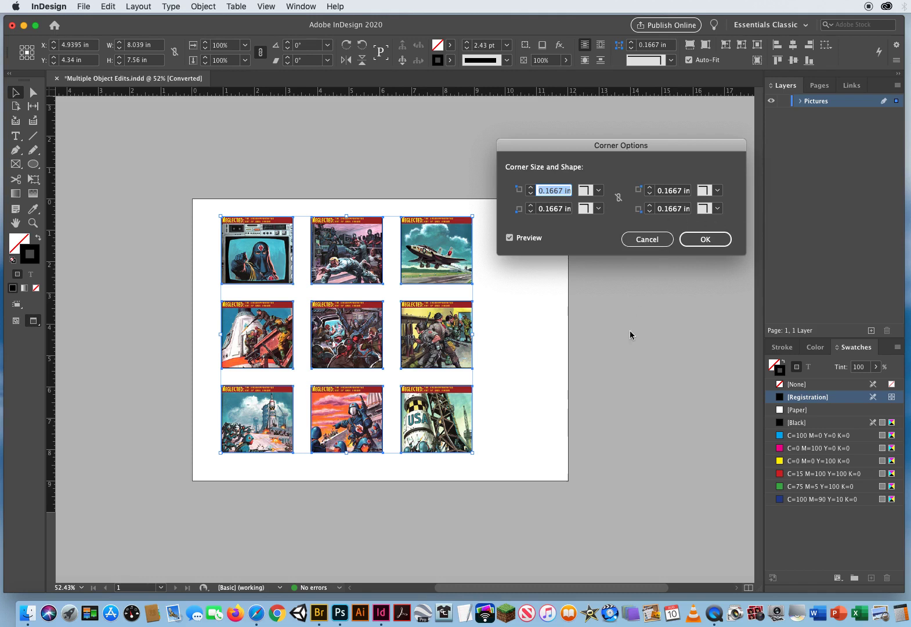
{"action": "left_click", "coordinate": [619, 197]}
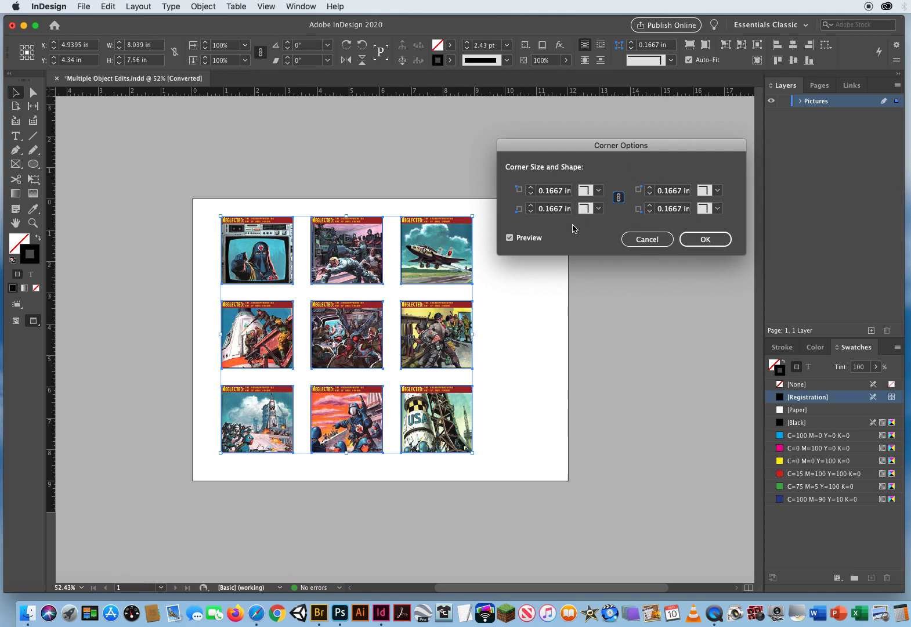
Unlink the corners and make the top-left corner Rounded at 0.6875 in
{"action": "left_click", "coordinate": [619, 200]}
{"action": "left_click", "coordinate": [599, 190]}
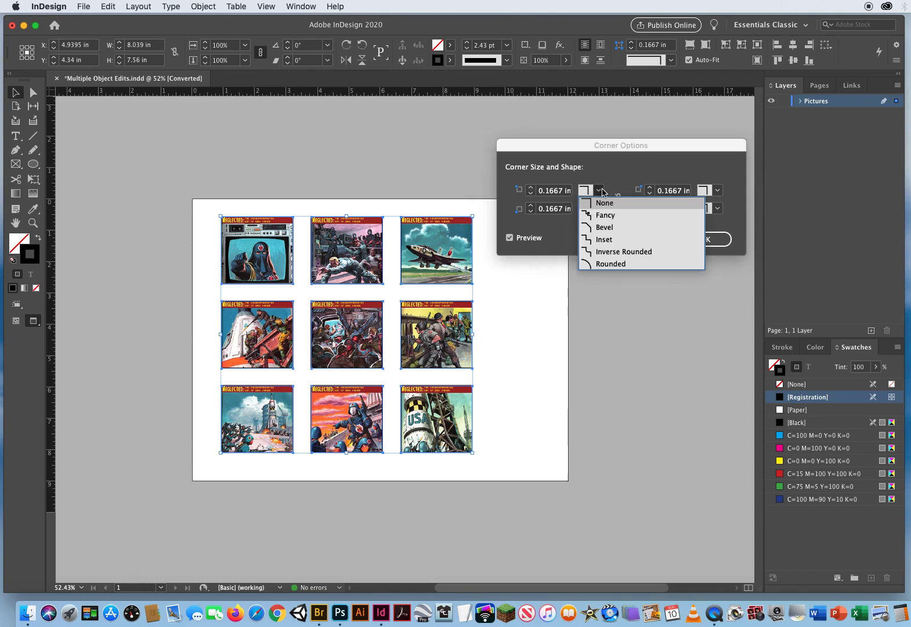
{"action": "left_click", "coordinate": [602, 264]}
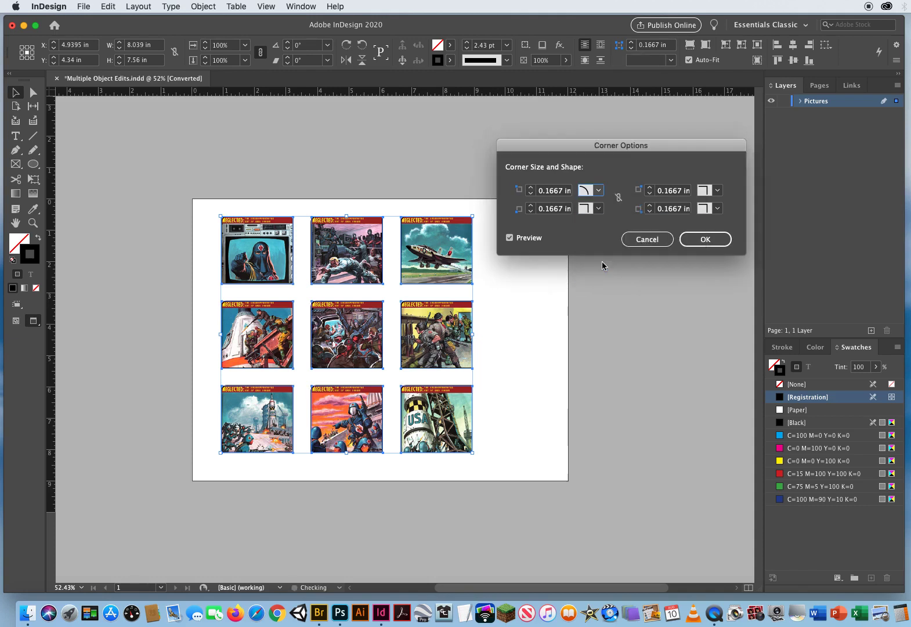
{"action": "left_click", "coordinate": [530, 187]}
{"action": "left_click", "coordinate": [530, 187]}
{"action": "left_click", "coordinate": [531, 187]}
{"action": "left_click", "coordinate": [531, 187]}
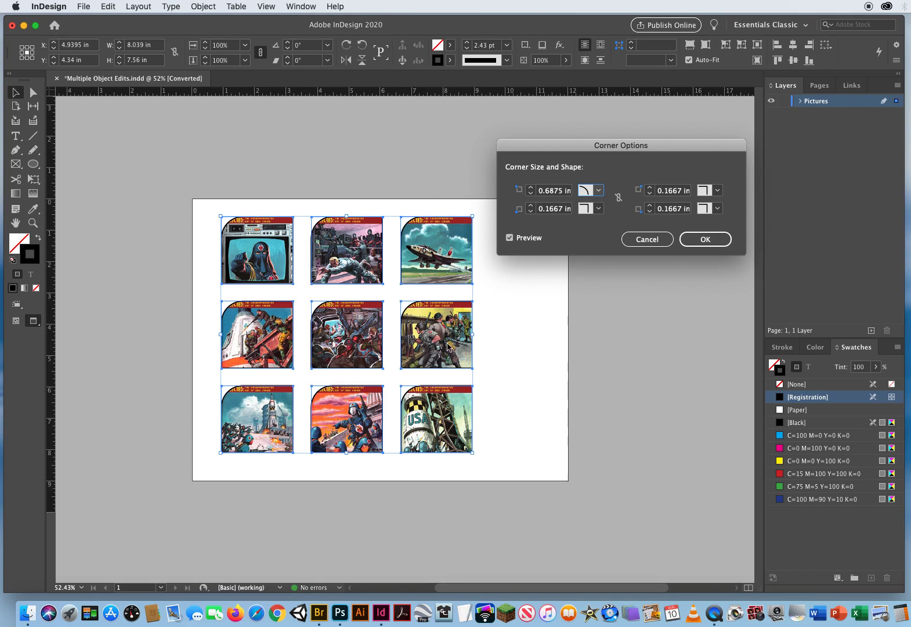
Make the bottom-right corner Rounded at 0.6875 in, apply the settings, and deselect
{"action": "left_click", "coordinate": [719, 211]}
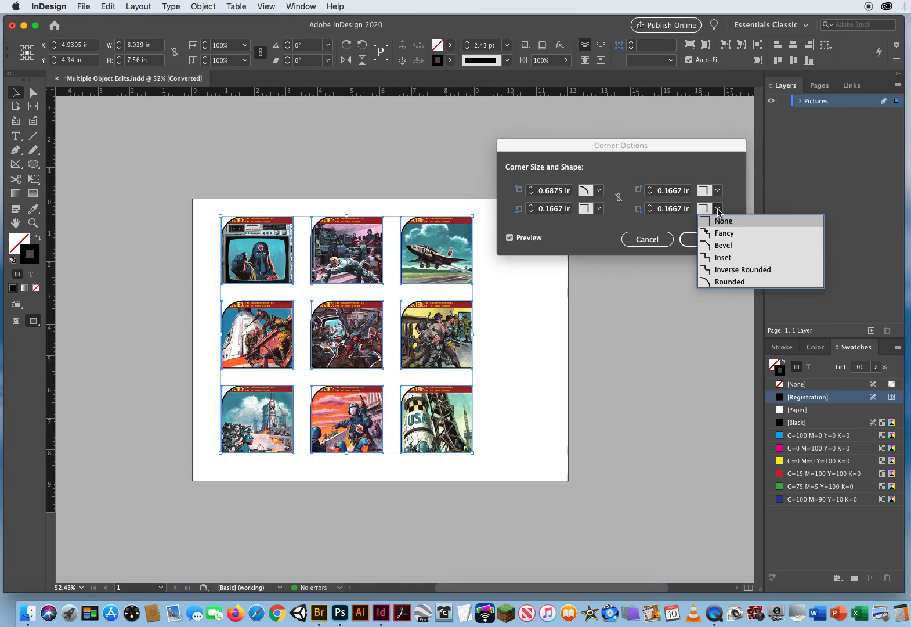
{"action": "left_click", "coordinate": [722, 282]}
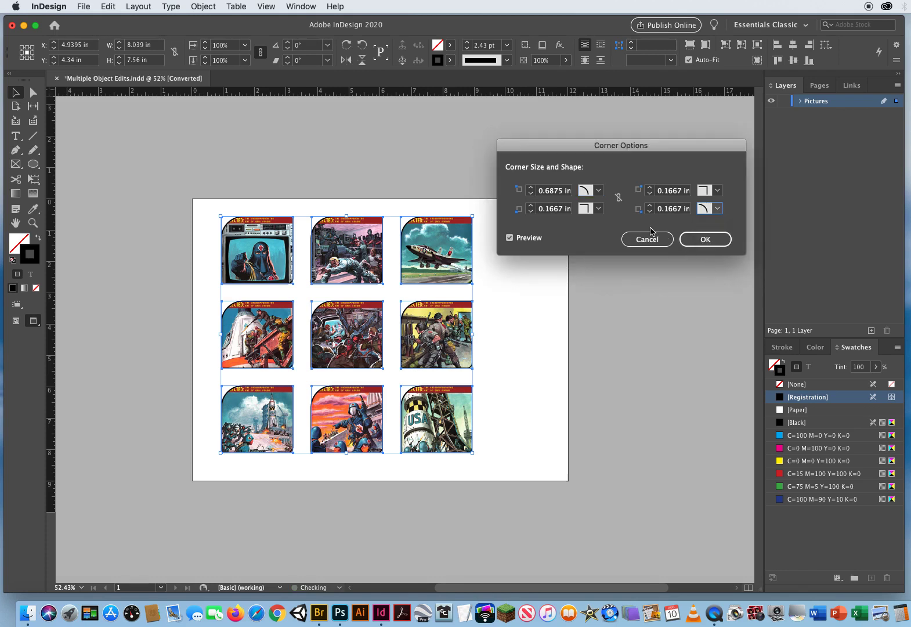
{"action": "left_click", "coordinate": [650, 205]}
{"action": "left_click", "coordinate": [650, 206]}
{"action": "left_click", "coordinate": [650, 206]}
{"action": "left_click", "coordinate": [650, 205]}
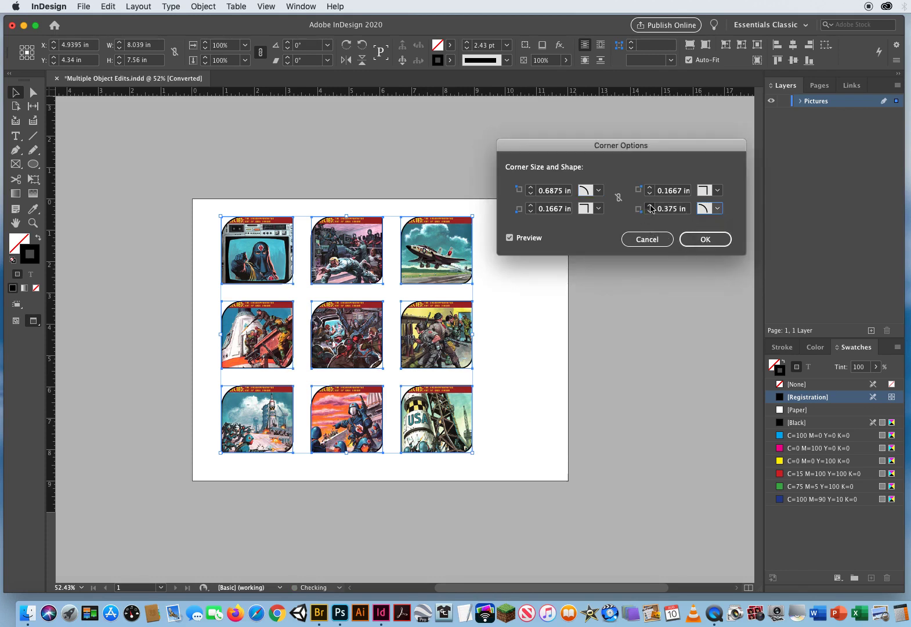
{"action": "left_click", "coordinate": [651, 205]}
{"action": "left_click", "coordinate": [650, 205]}
{"action": "left_click", "coordinate": [651, 206]}
{"action": "left_click", "coordinate": [650, 205]}
{"action": "left_click", "coordinate": [651, 206]}
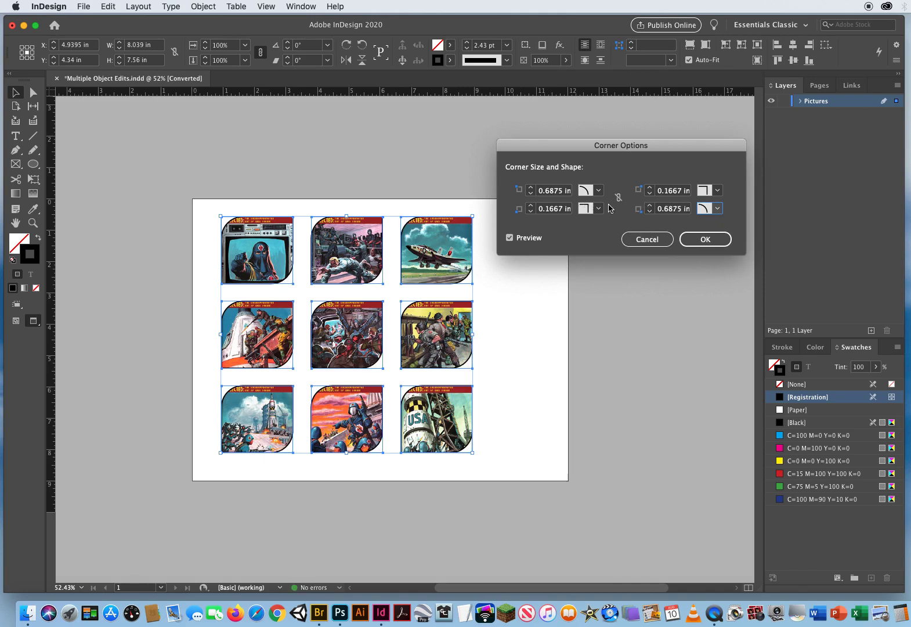
{"action": "left_click", "coordinate": [710, 240]}
{"action": "left_click", "coordinate": [521, 353]}
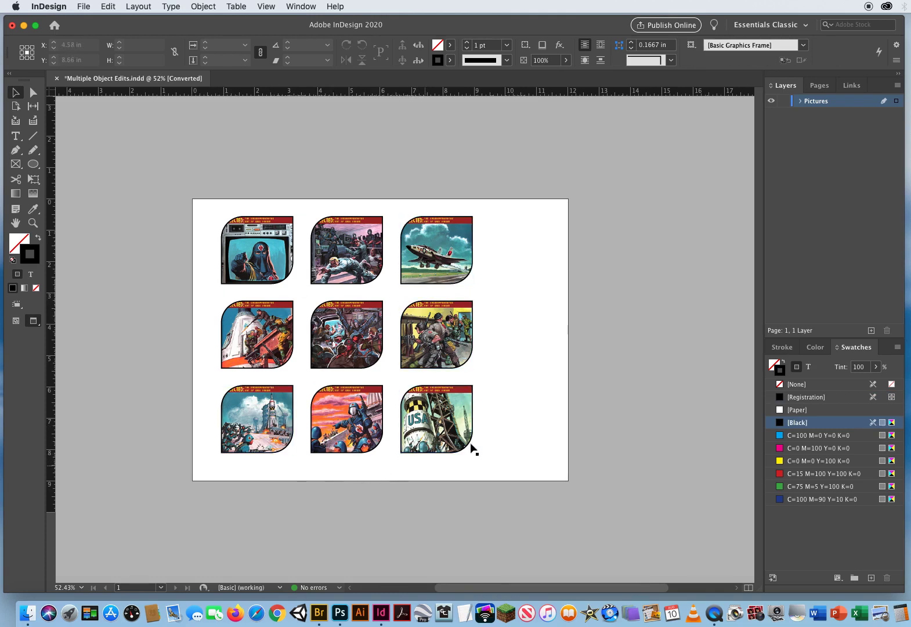
Reselect all nine frames and shrink the grid to about 7.68 × 7.22 in with tighter gaps
{"action": "left_click_drag", "start_coordinate": [496, 227], "coordinate": [183, 480]}
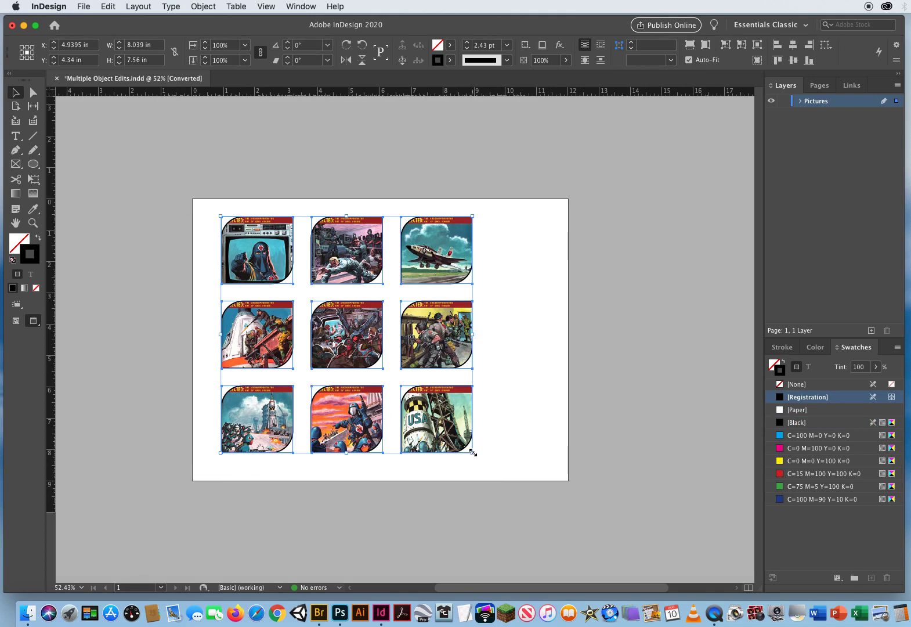
{"action": "left_click_drag", "start_coordinate": [473, 452], "coordinate": [473, 453]}
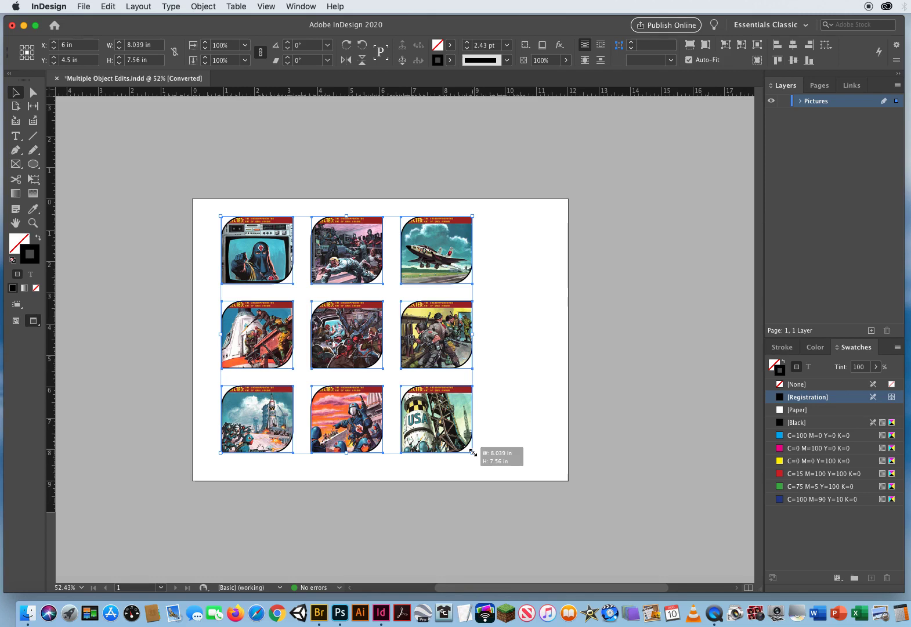
{"action": "left_click_drag", "start_coordinate": [473, 452], "coordinate": [454, 443]}
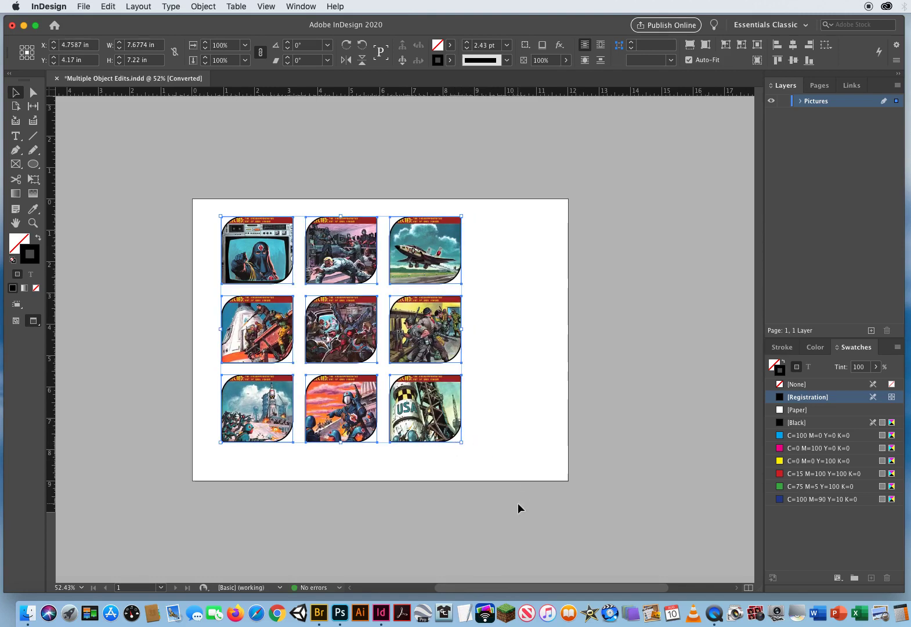
{"action": "left_click", "coordinate": [523, 314]}
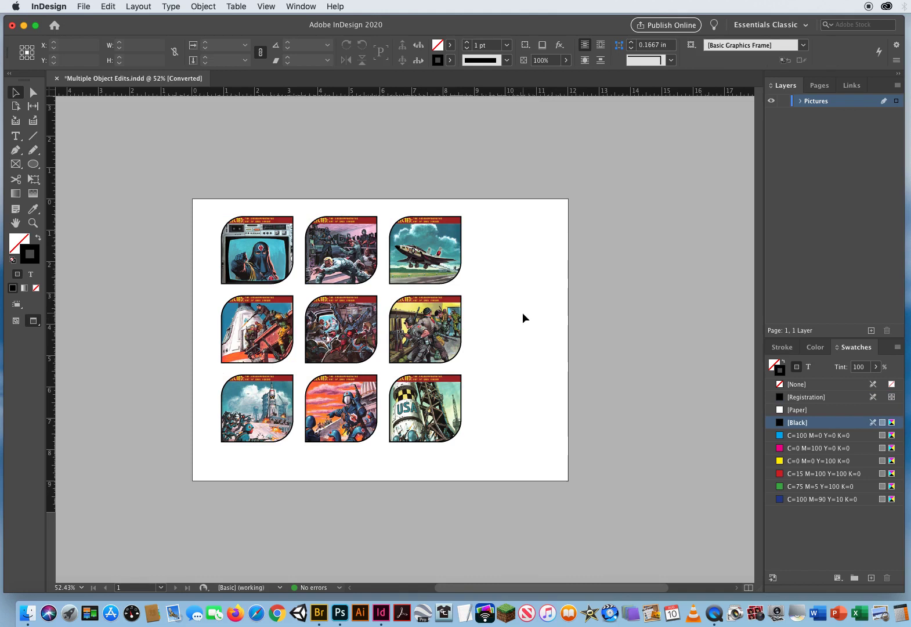